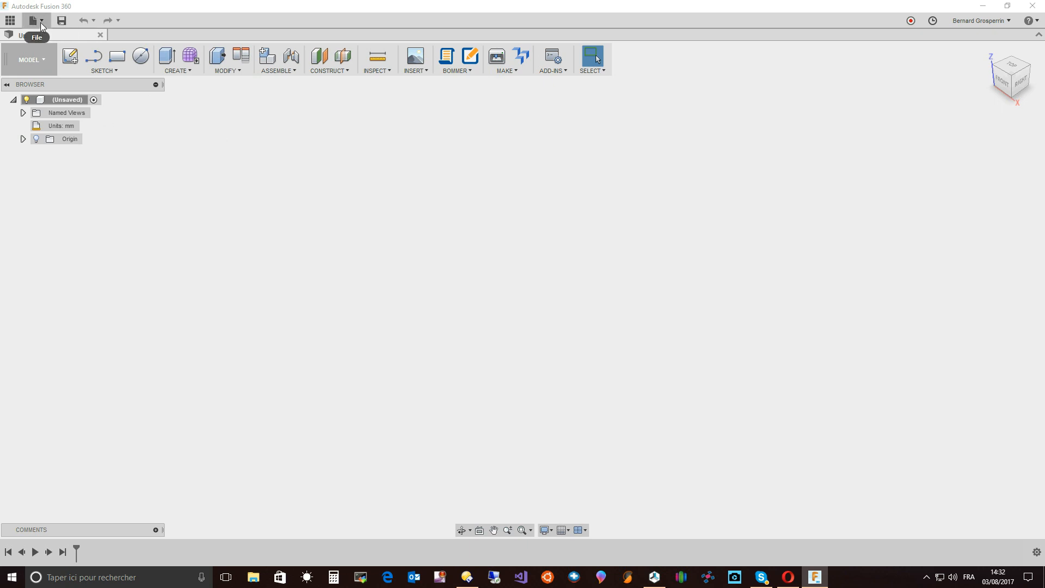
# Step: Save the untitled design as "Boulon M8 Pas à Gauche" in the Tutorials > master location
pyautogui.click(41, 22)
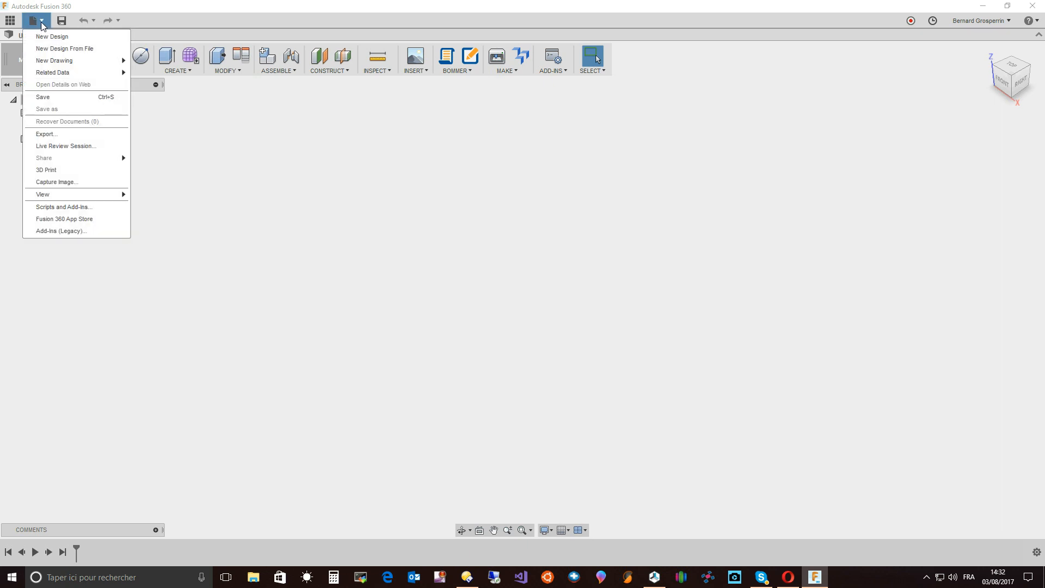
pyautogui.click(50, 98)
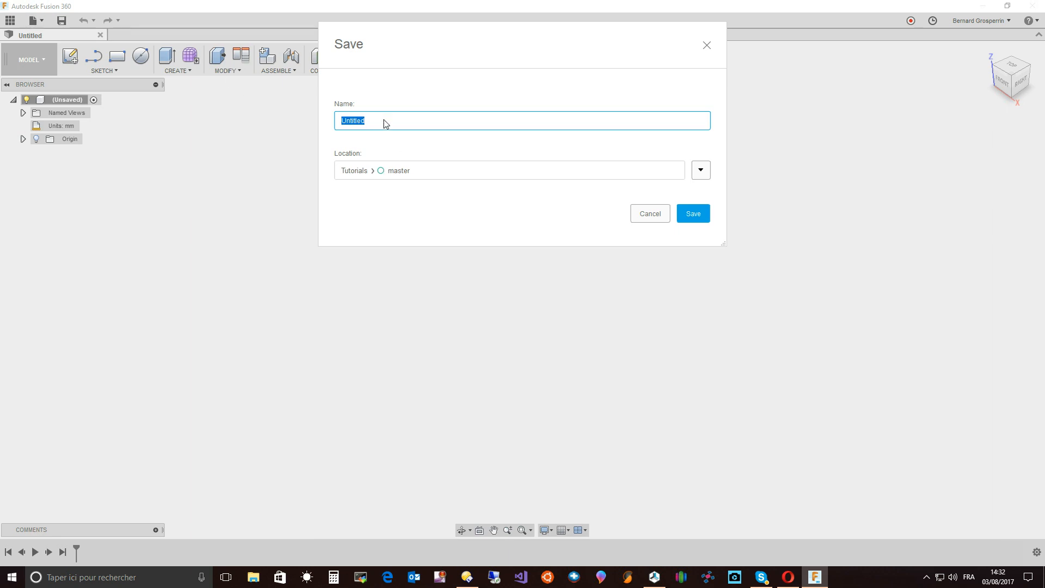
pyautogui.write('Boulon M8 par à Gauche')
pyautogui.hotkey('shift', 'Left')
pyautogui.write('P')
pyautogui.click(696, 212)
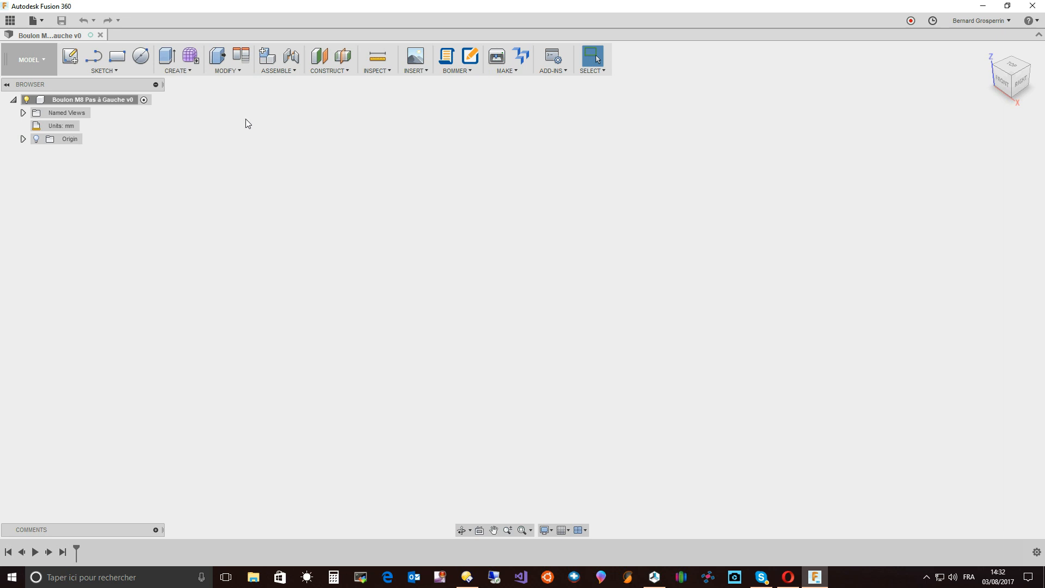
# Step: Start inserting a McMaster-Carr component, enlarging and repositioning the catalog window over the canvas
pyautogui.click(426, 70)
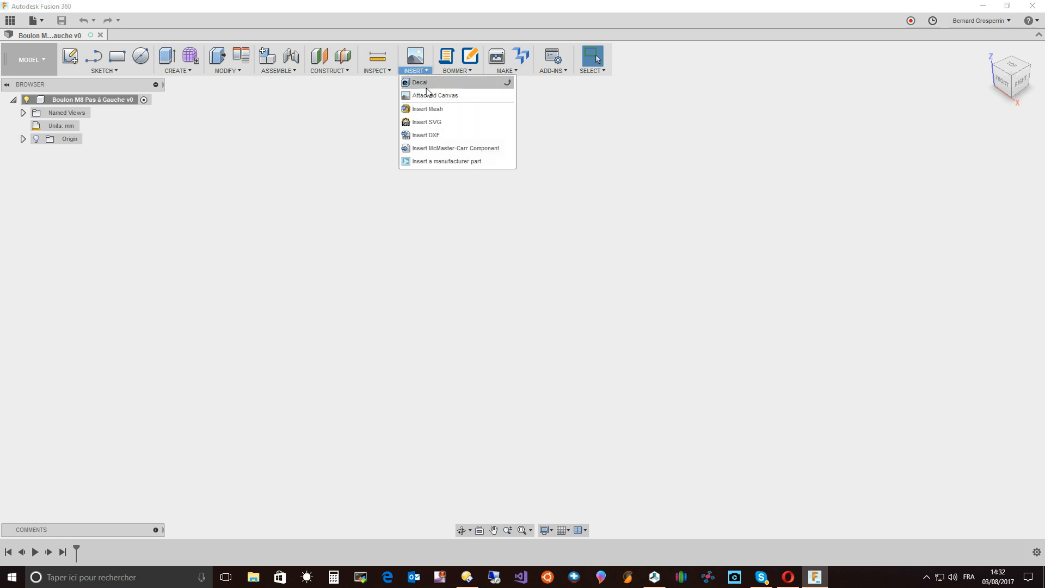
pyautogui.click(440, 149)
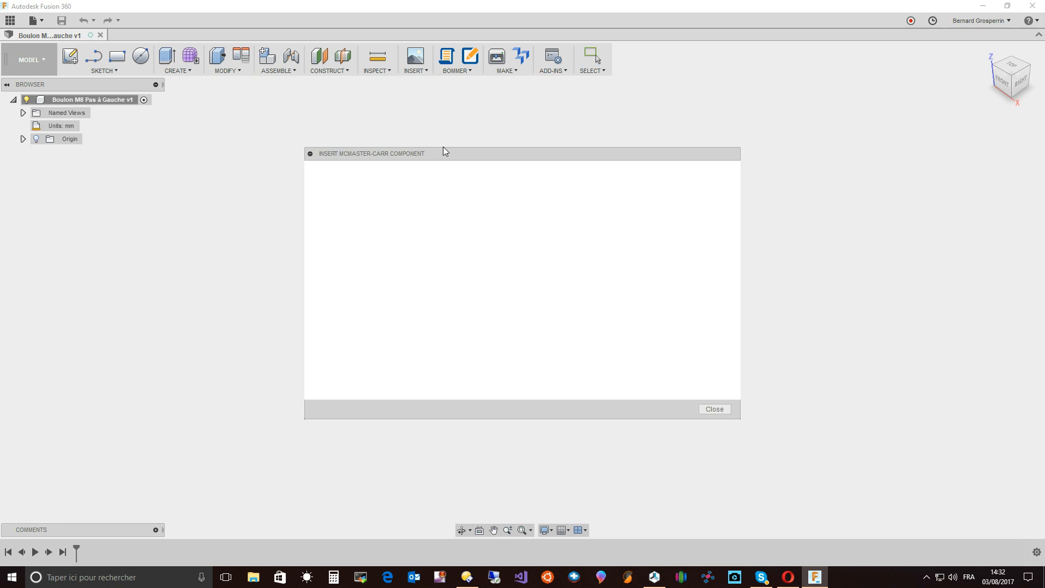
pyautogui.moveTo(444, 154); pyautogui.dragTo(241, 58)
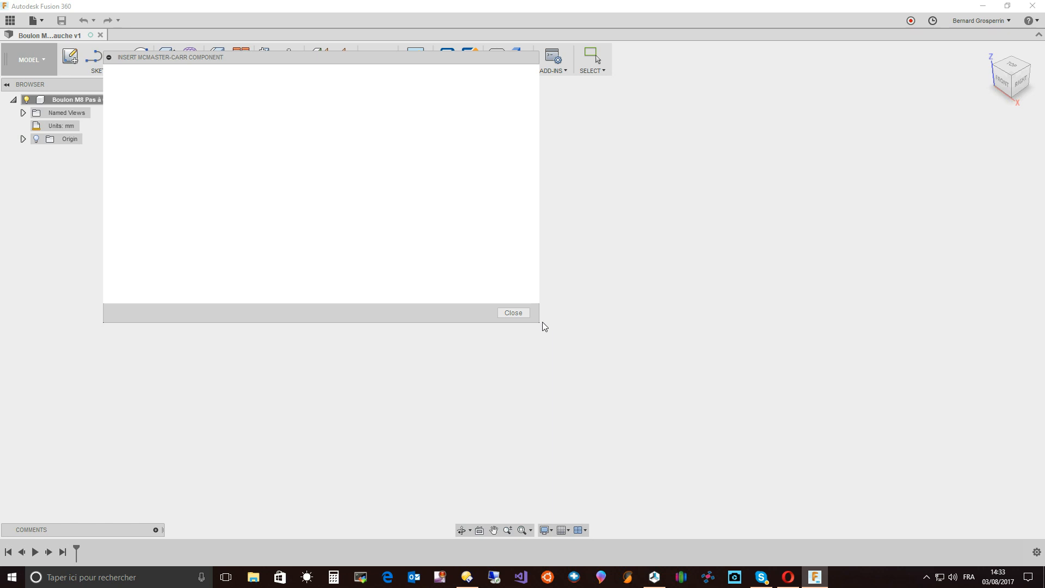
pyautogui.moveTo(539, 322); pyautogui.dragTo(815, 511)
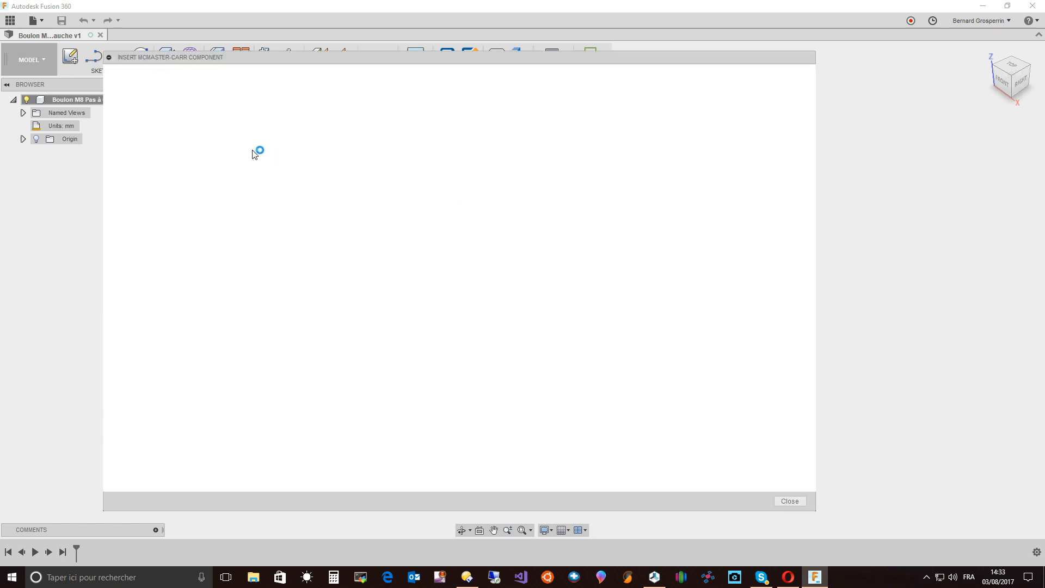
pyautogui.moveTo(232, 57); pyautogui.dragTo(270, 53)
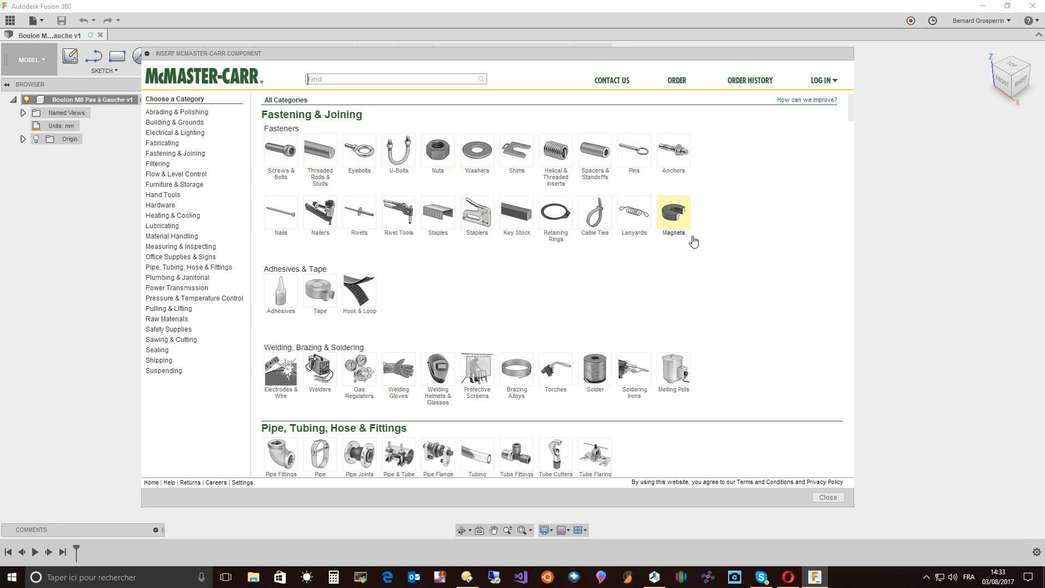
# Step: Browse the catalog's categories and open the hex nuts product list under Fasteners > Nuts
pyautogui.scroll(-3, 644, 287)
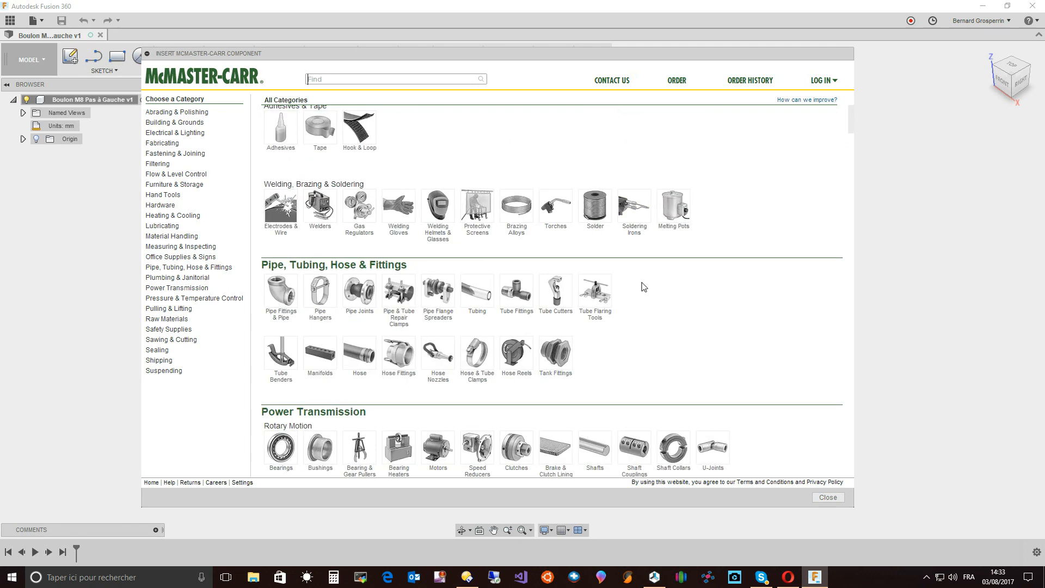
pyautogui.scroll(-3, 644, 287)
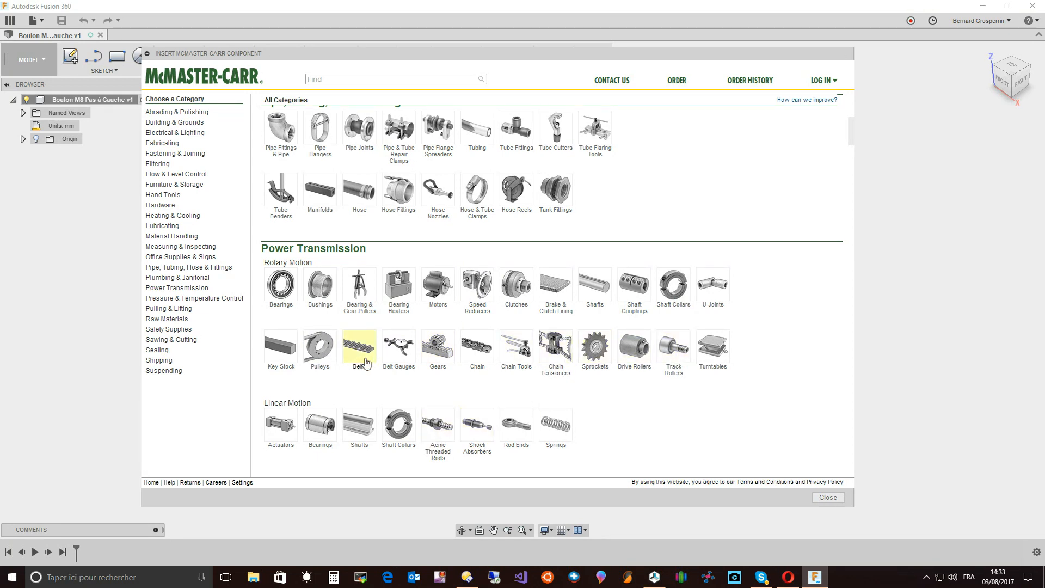
pyautogui.scroll(-2, 393, 348)
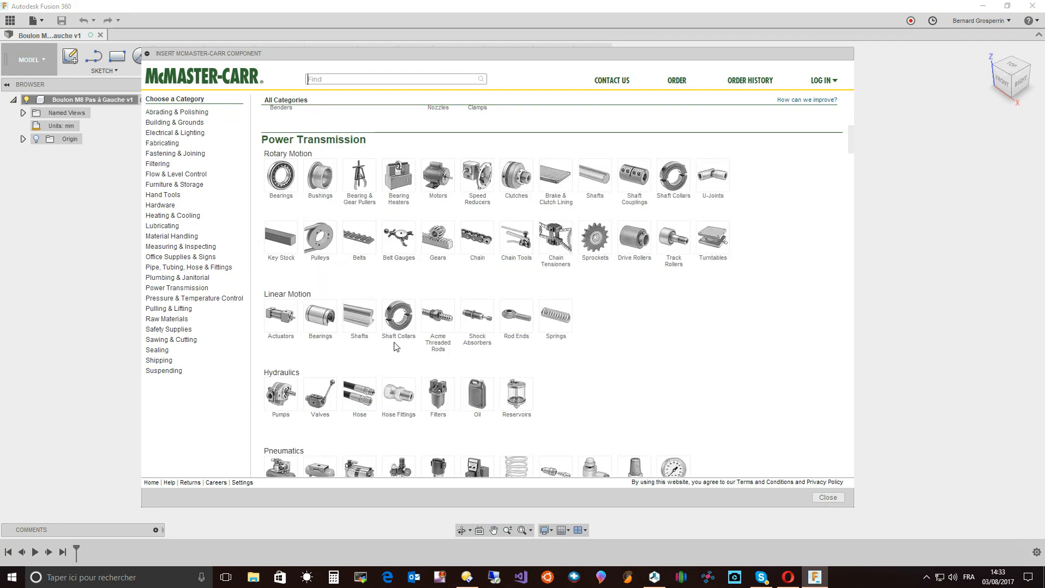
pyautogui.scroll(-1, 396, 347)
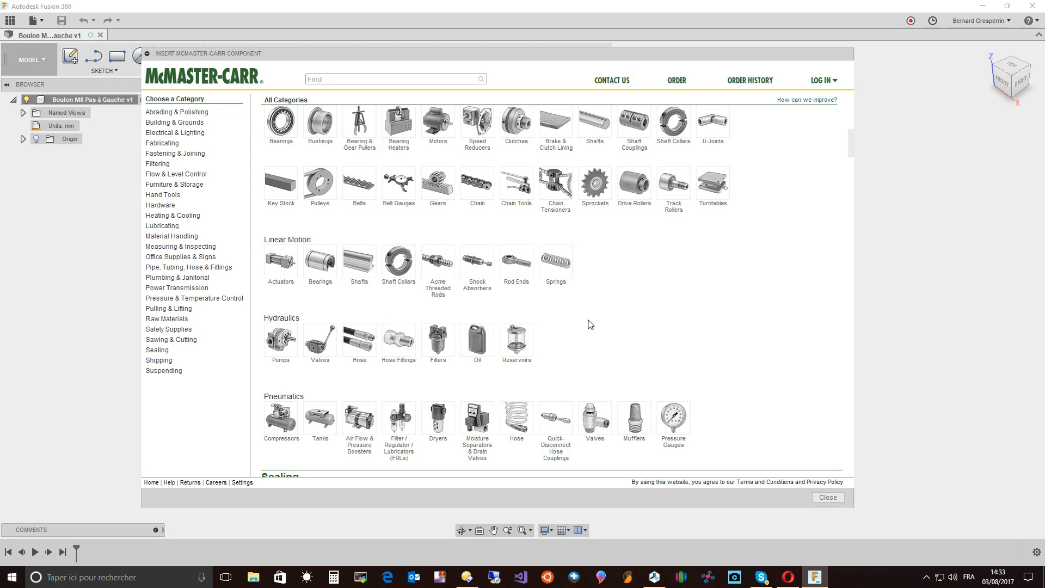
pyautogui.scroll(1, 588, 325)
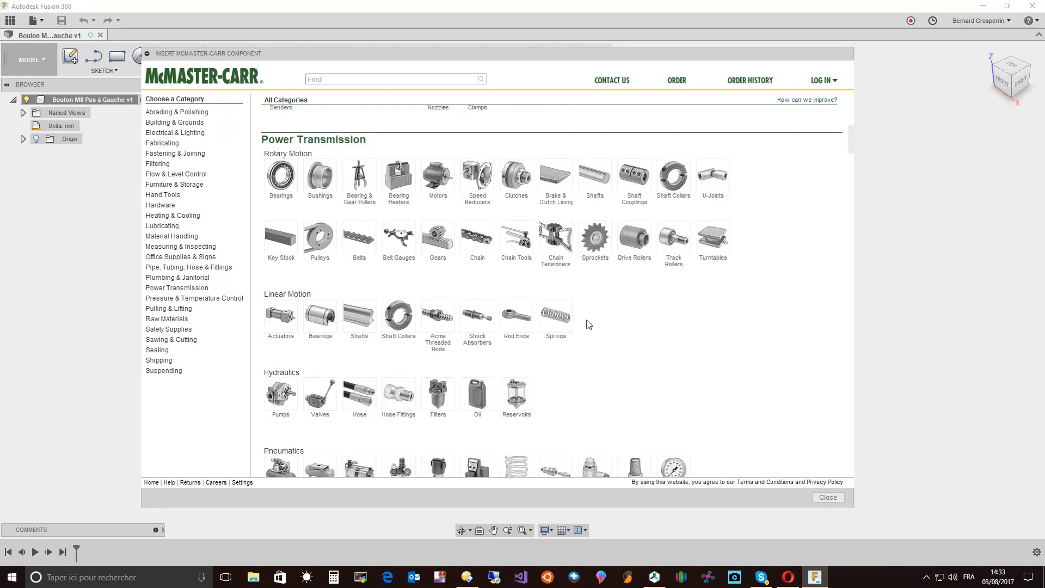
pyautogui.scroll(4, 477, 177)
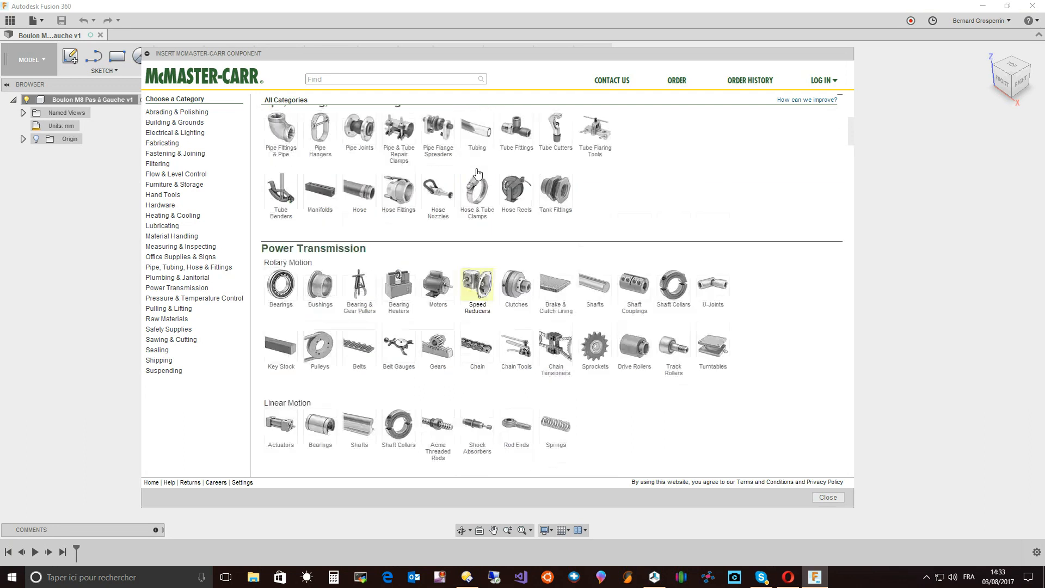
pyautogui.scroll(4, 478, 174)
pyautogui.click(437, 152)
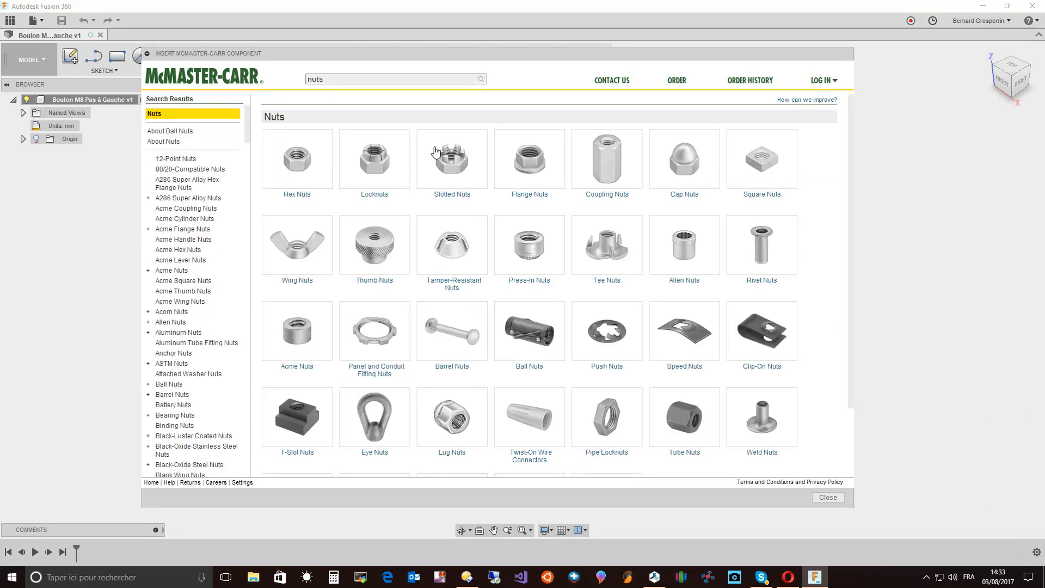
pyautogui.click(304, 173)
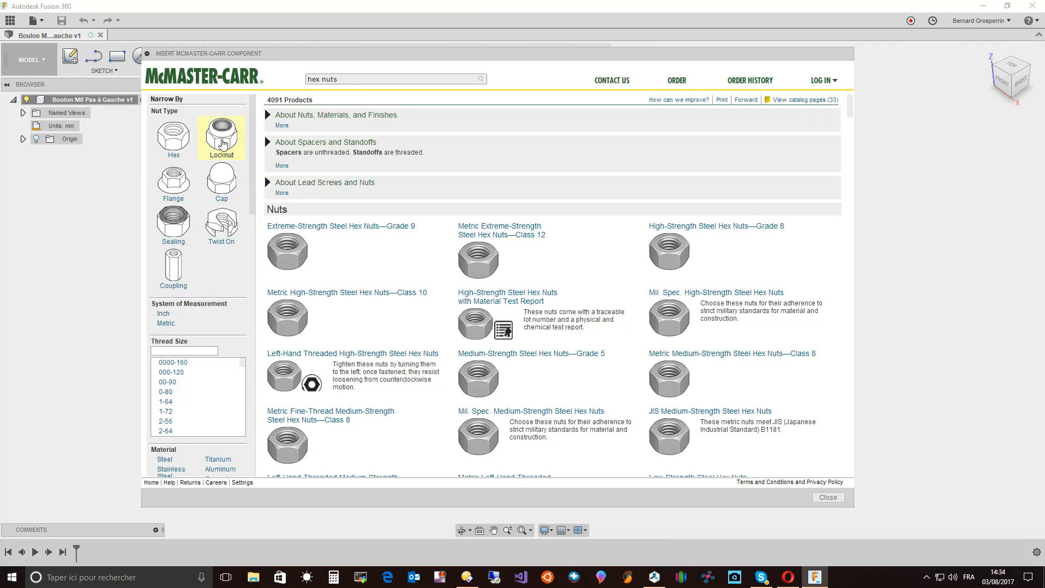
# Step: Narrow the product list to the Hex nut type with Left Hand thread direction
pyautogui.click(173, 136)
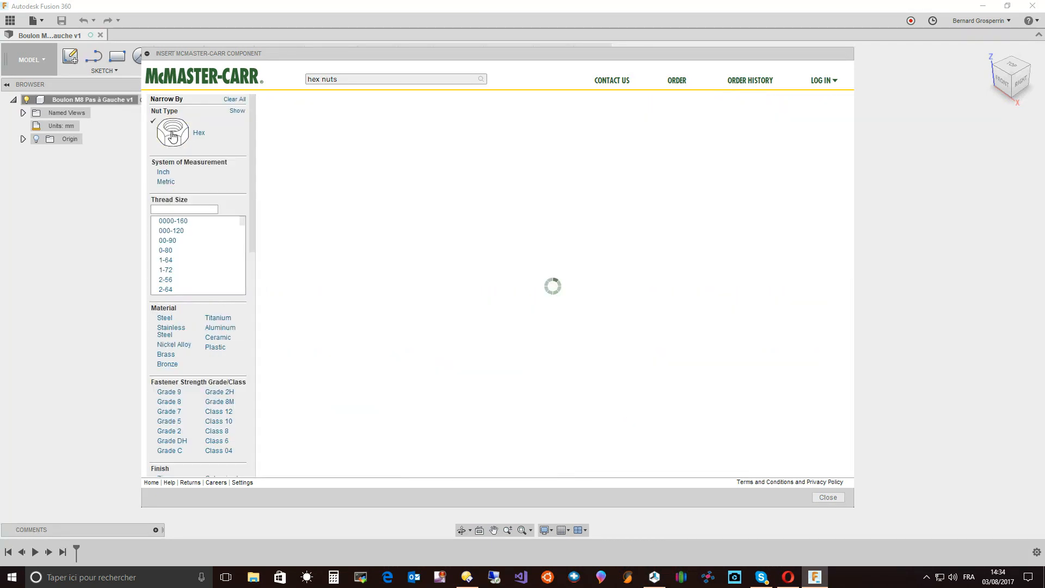
pyautogui.moveTo(254, 185); pyautogui.dragTo(248, 303)
pyautogui.scroll(-5, 198, 156)
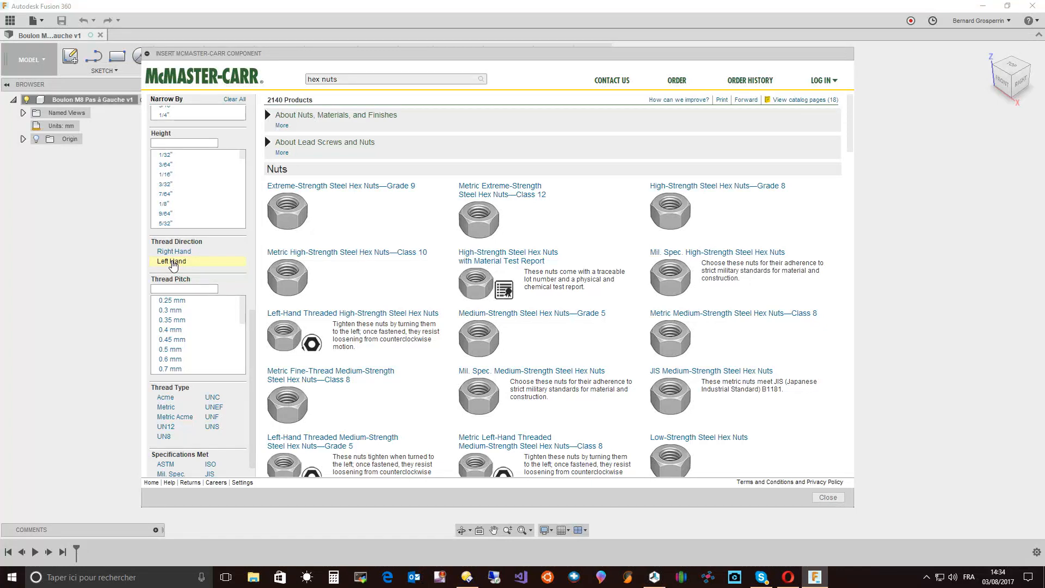
pyautogui.click(172, 262)
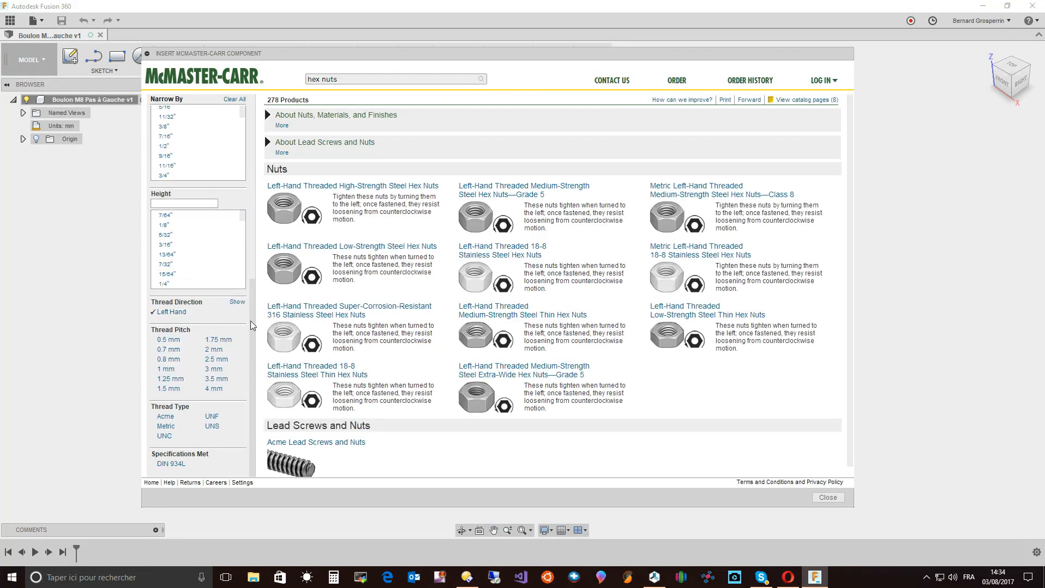
# Step: Filter the left-hand nuts further to the Metric system and M8 thread size
pyautogui.scroll(6, 252, 325)
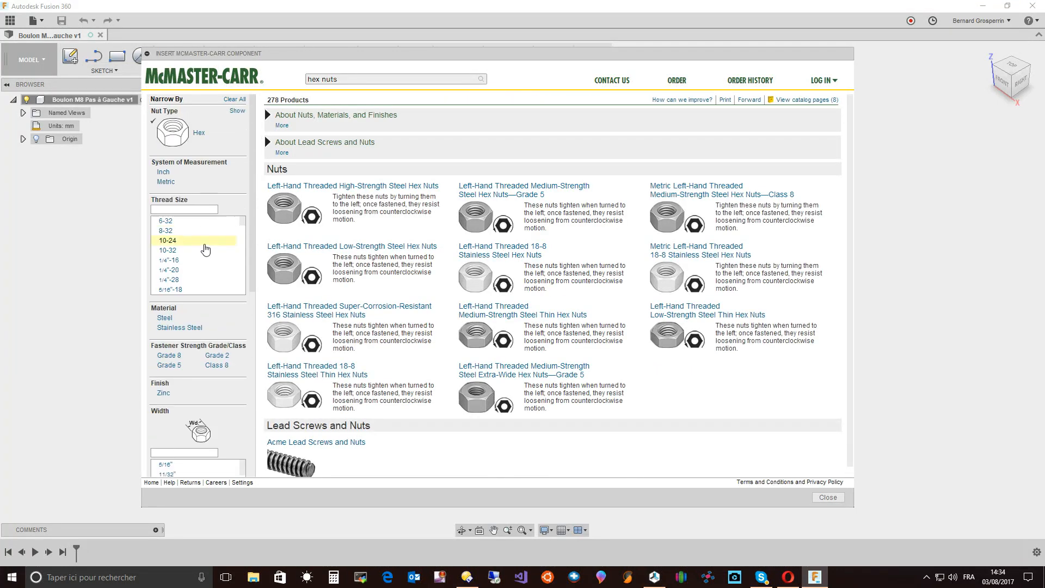
pyautogui.click(169, 183)
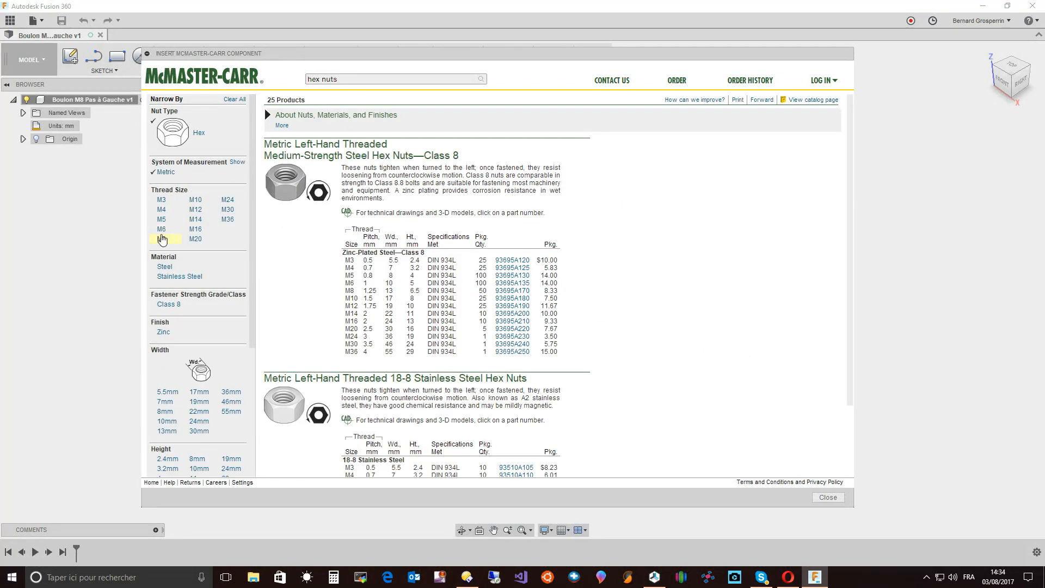
pyautogui.click(162, 238)
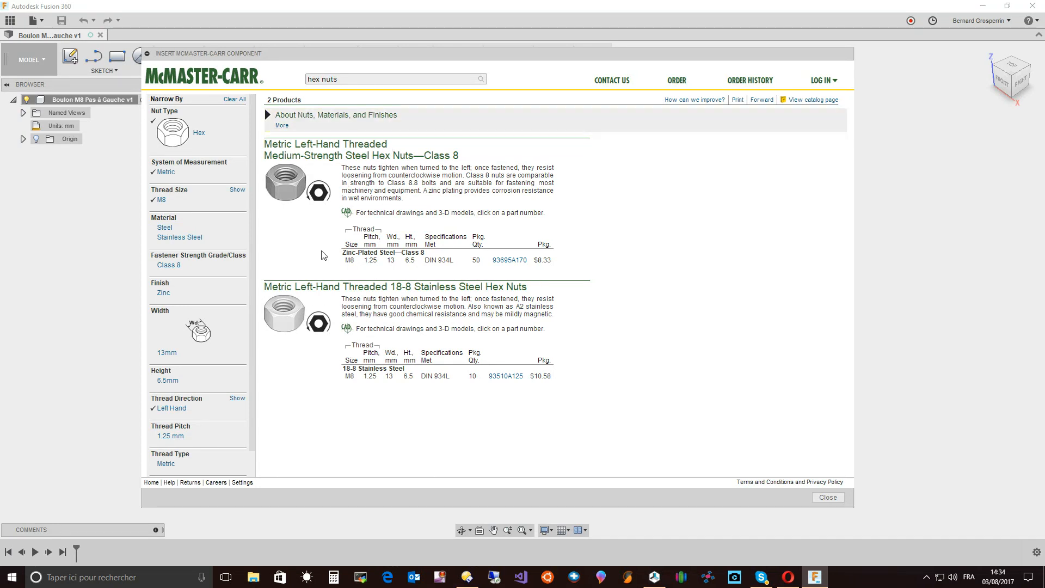
# Step: Open the product details of the 18-8 stainless steel left-hand M8 hex nut, part 93510A125
pyautogui.moveTo(274, 184)
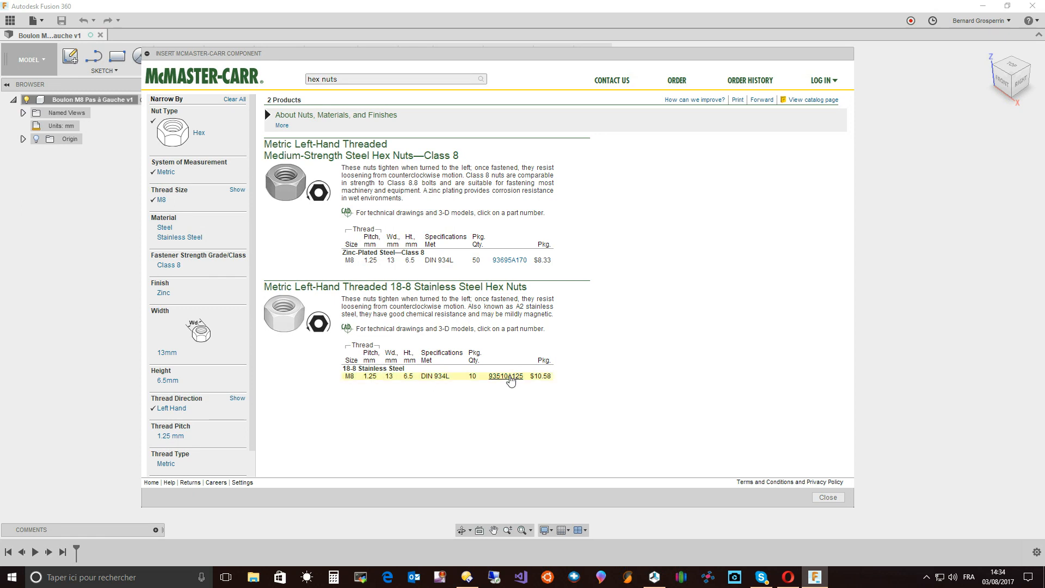
pyautogui.click(511, 376)
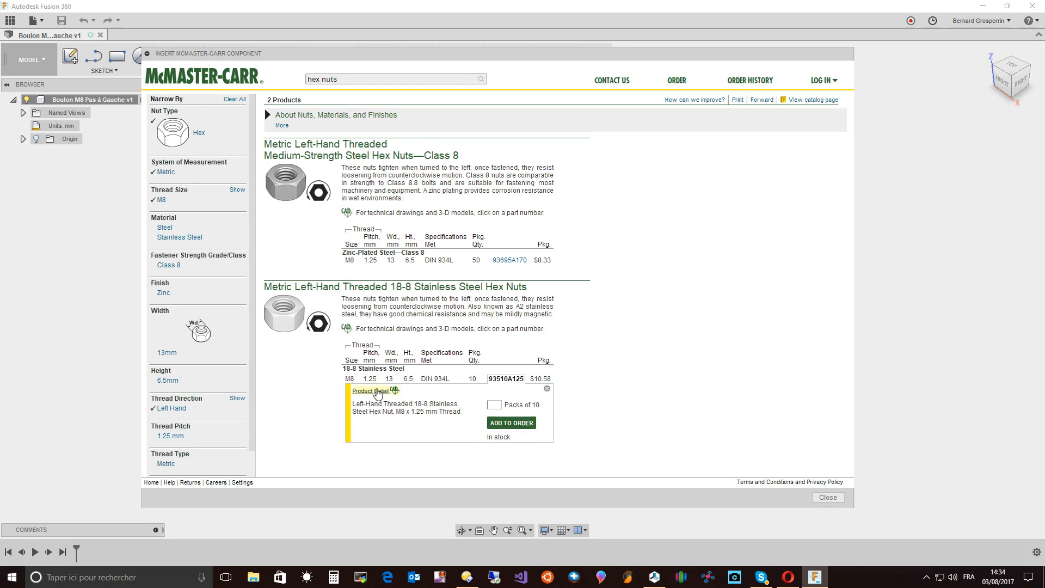
pyautogui.click(371, 391)
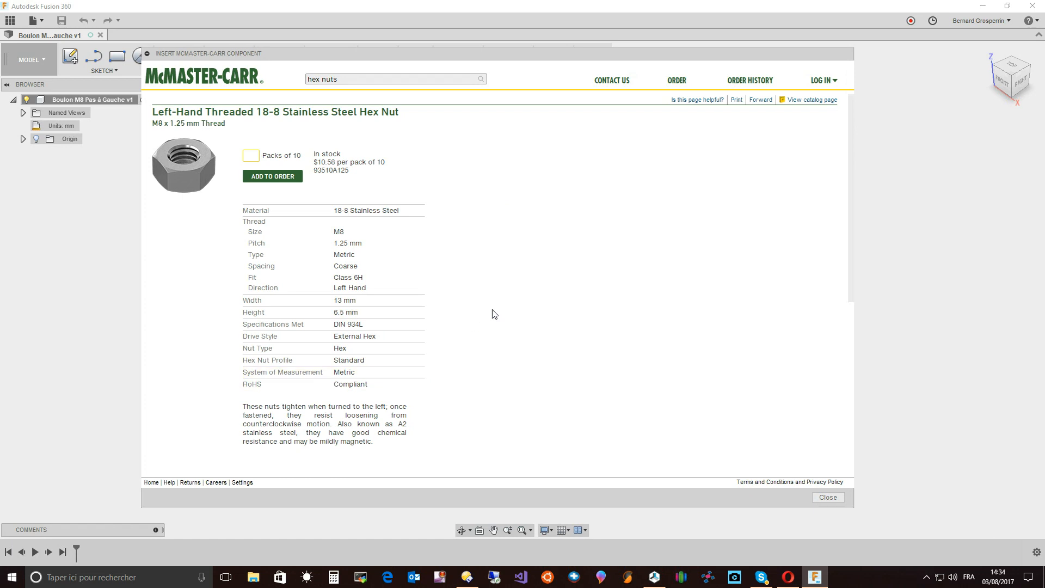
# Step: Insert the nut's 3-D STEP model into the design and accept its default position
pyautogui.scroll(-4, 493, 309)
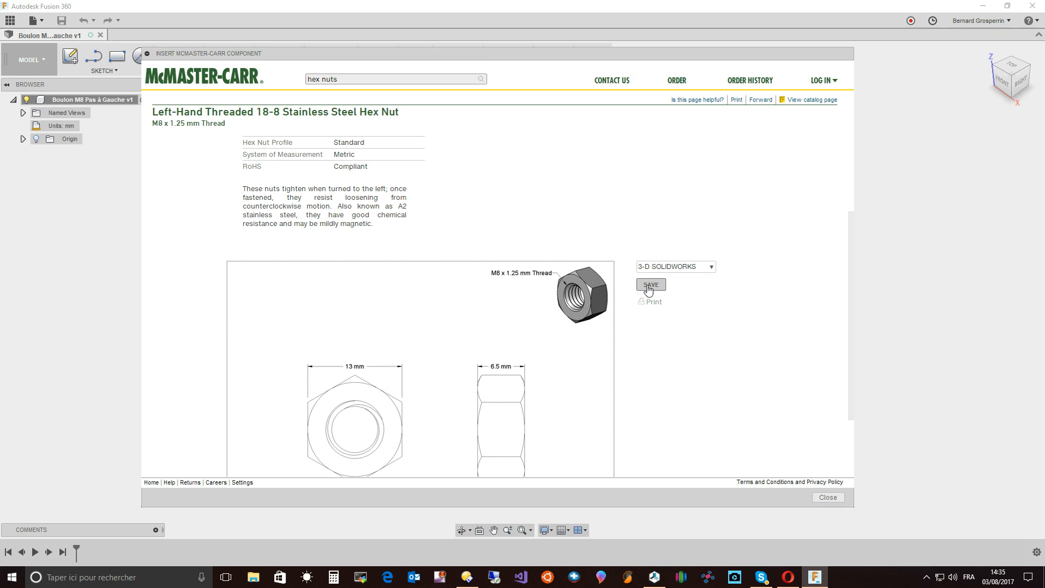
pyautogui.click(710, 269)
pyautogui.click(668, 330)
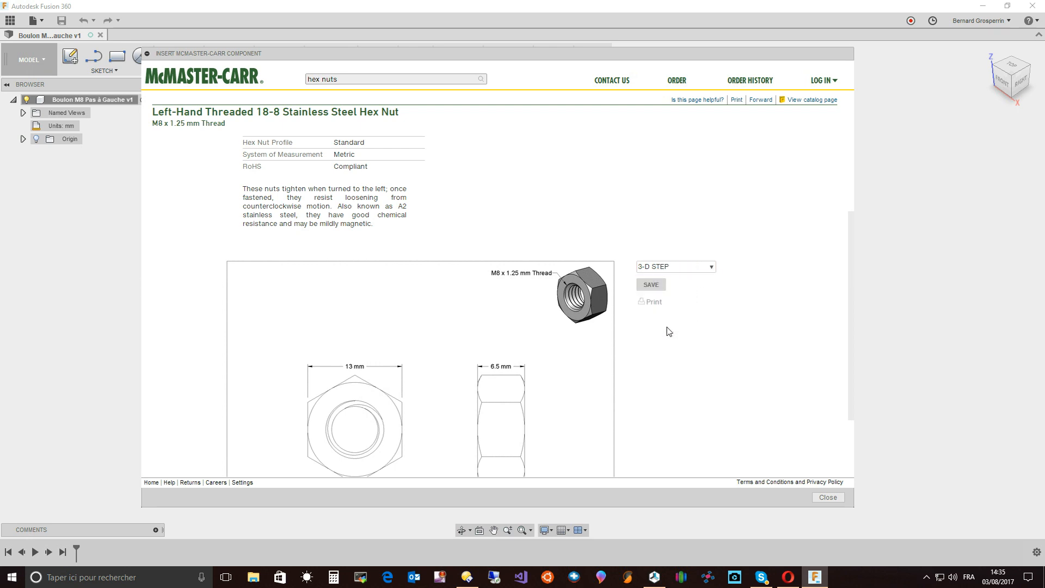
pyautogui.click(647, 288)
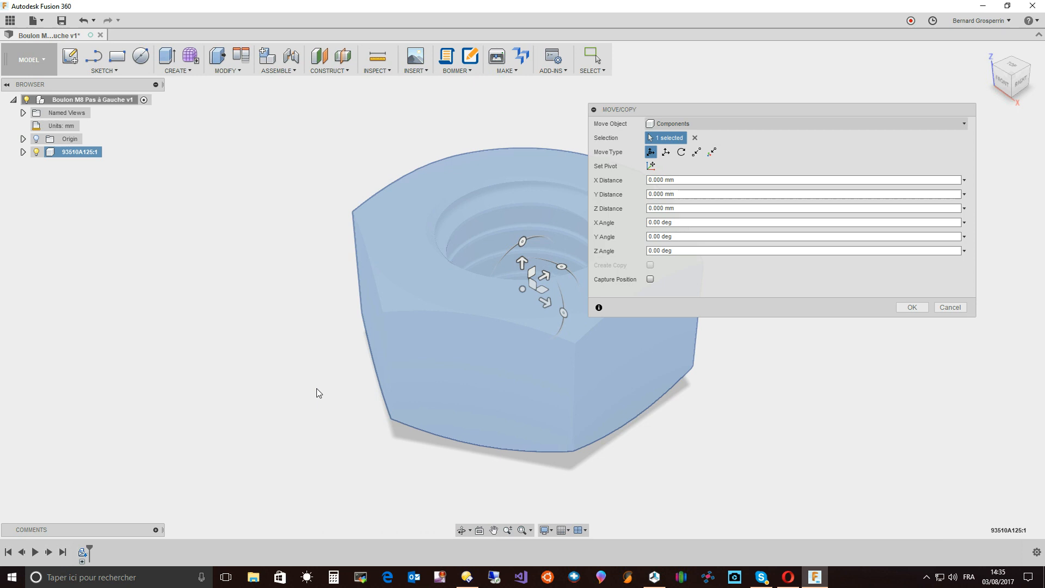
pyautogui.click(911, 308)
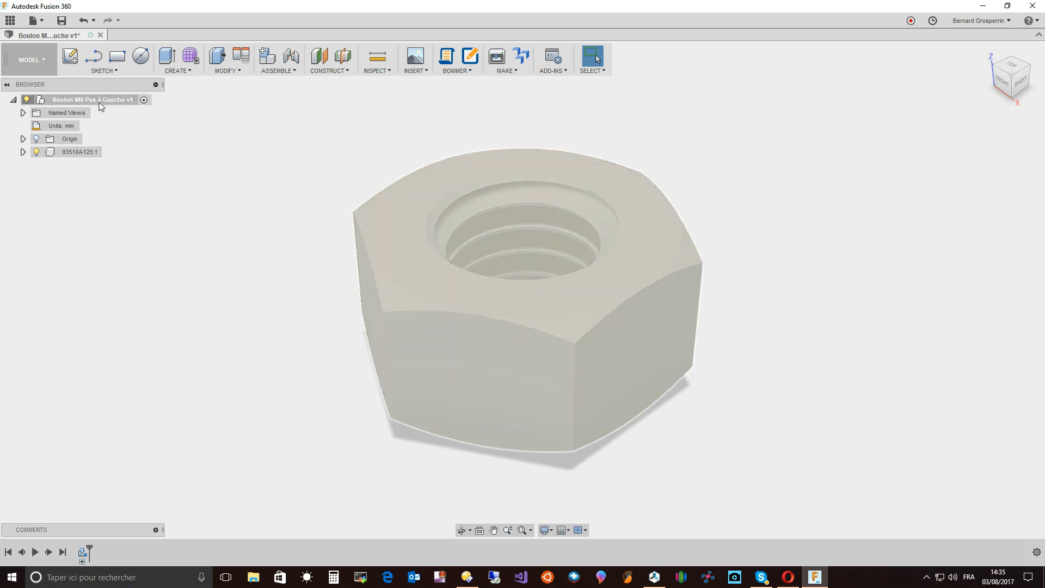
# Step: Export the nut component as a binary STL with High refinement, overwriting M8_pas_a_gauche.stl in the Fusion360 documents folder
pyautogui.rightClick(75, 152)
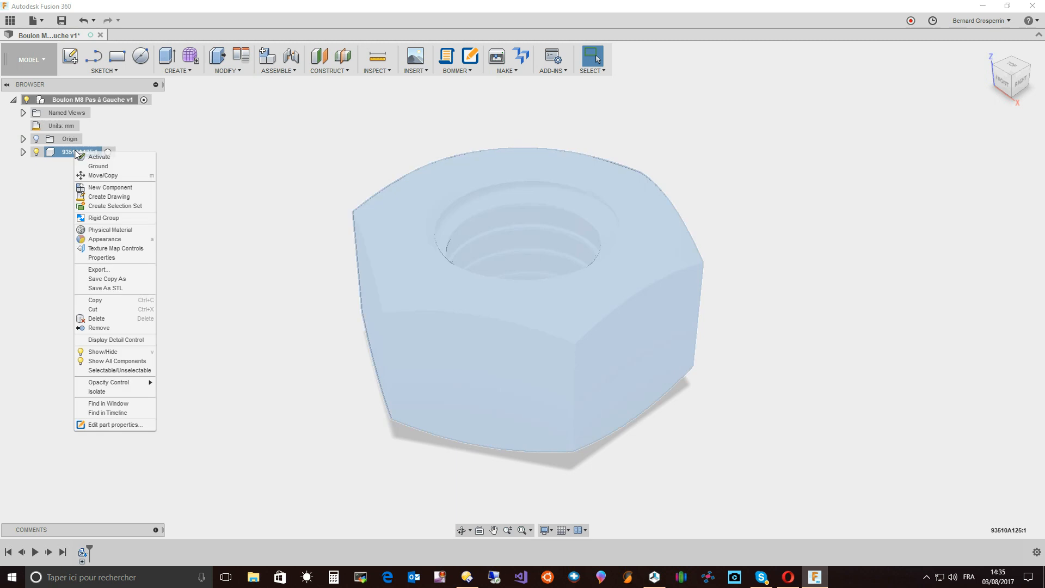
pyautogui.click(105, 288)
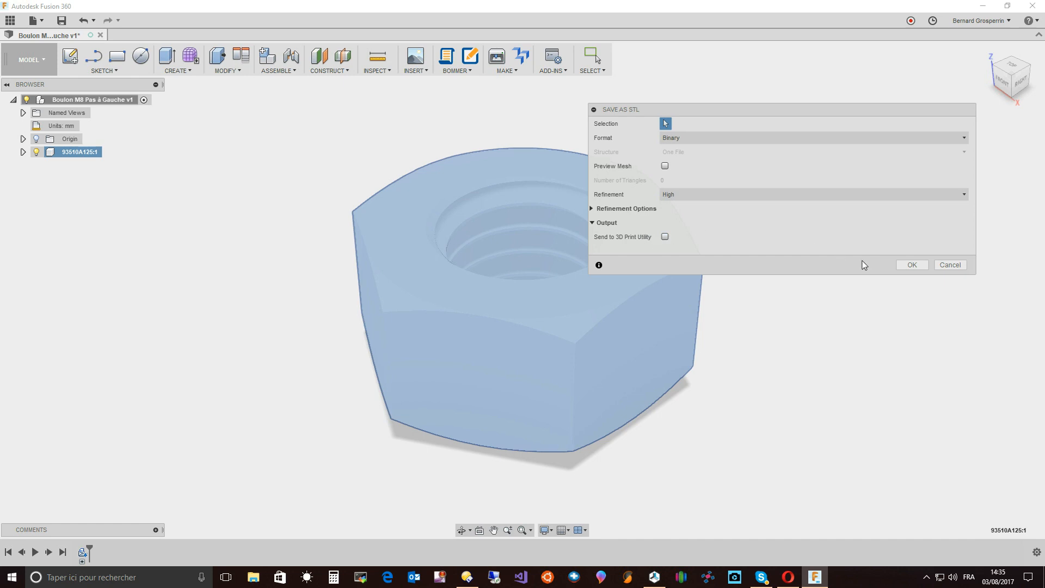
pyautogui.click(912, 265)
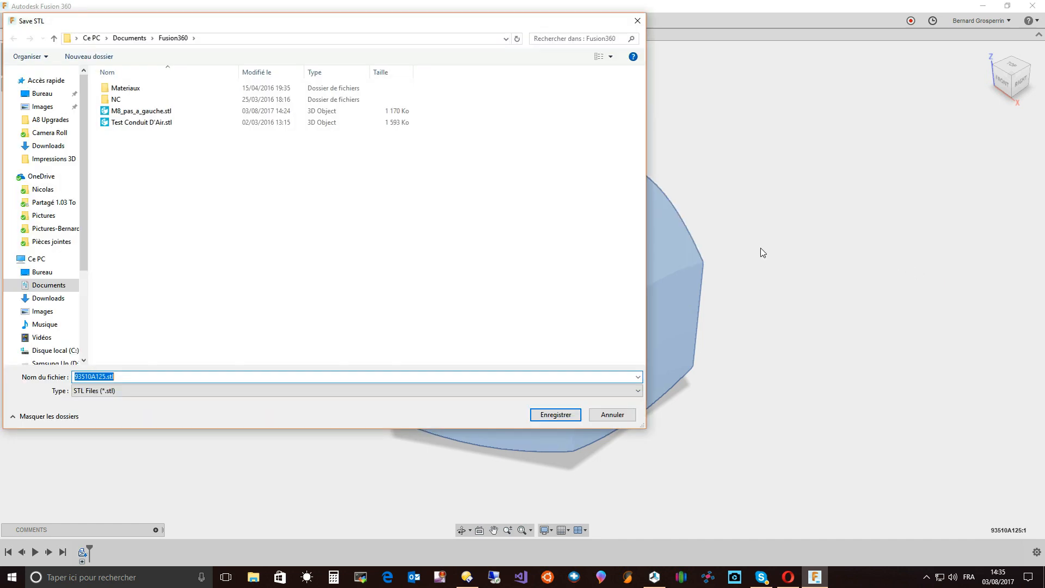
pyautogui.click(157, 112)
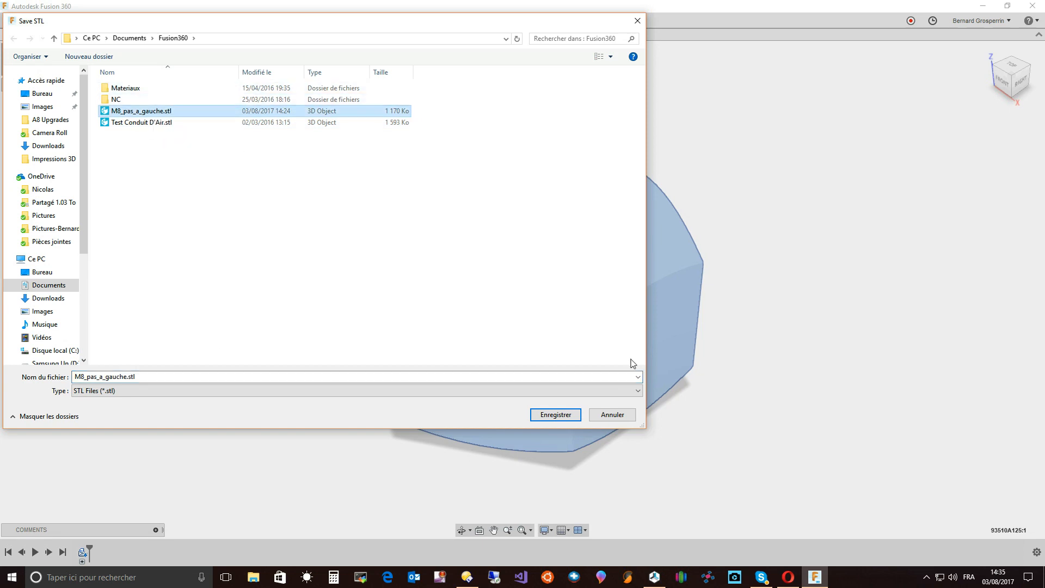
pyautogui.click(555, 414)
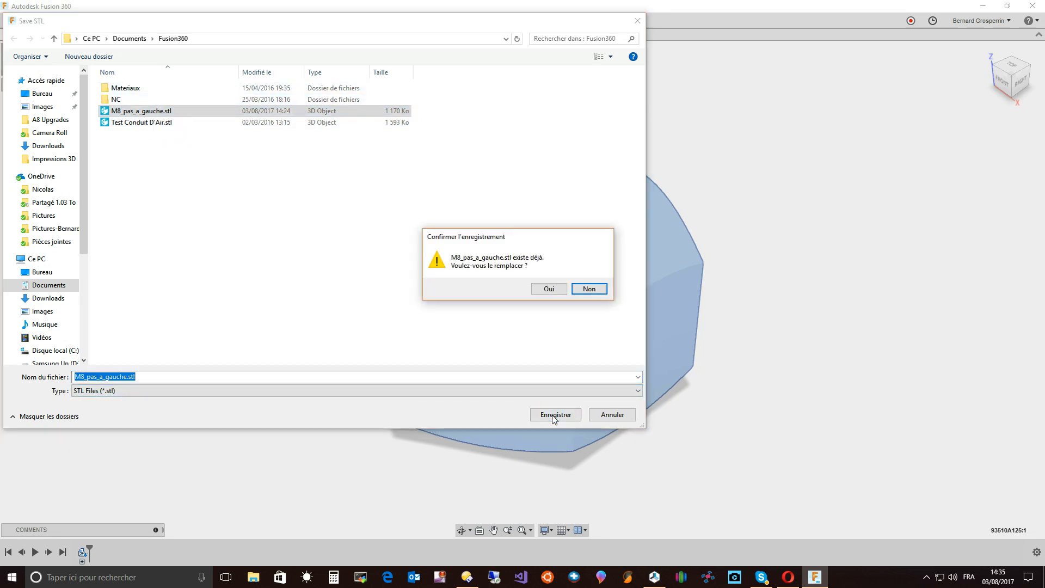
pyautogui.click(549, 290)
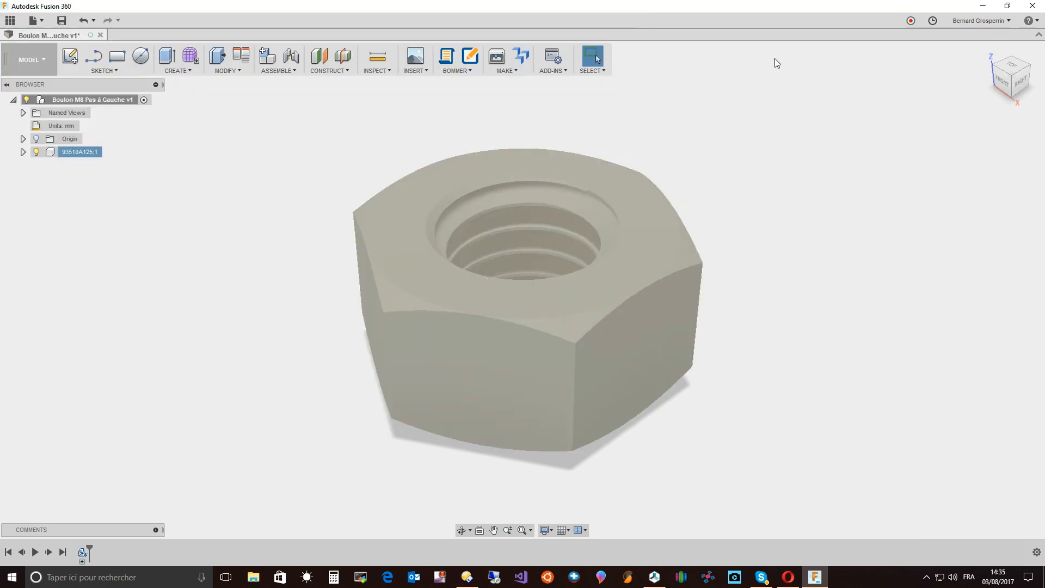
# Step: Quit Fusion 360, choosing to save the pending Boulon M8 Pas à Gauche design before shutdown
pyautogui.click(1033, 6)
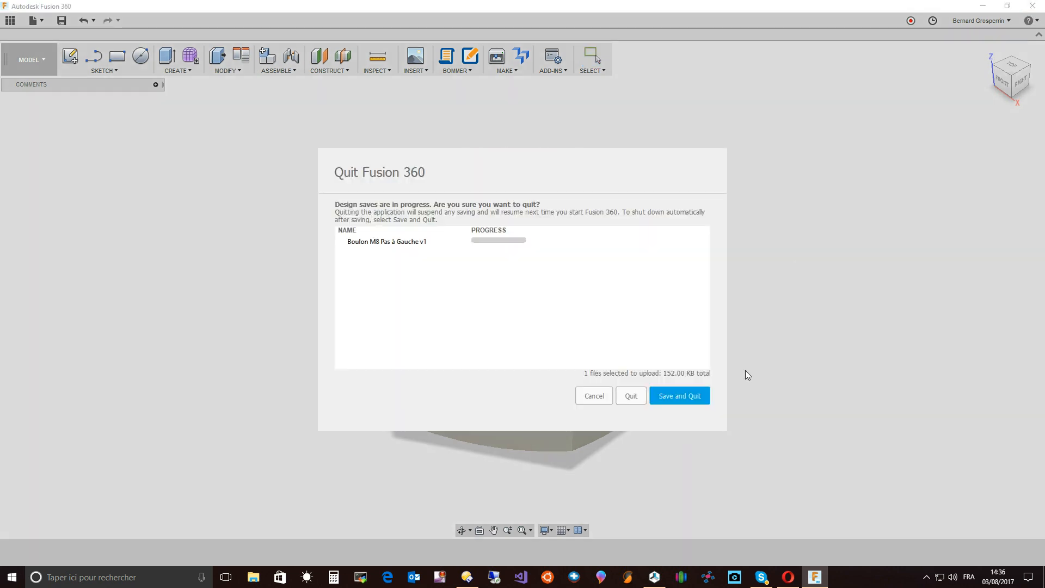
pyautogui.click(680, 395)
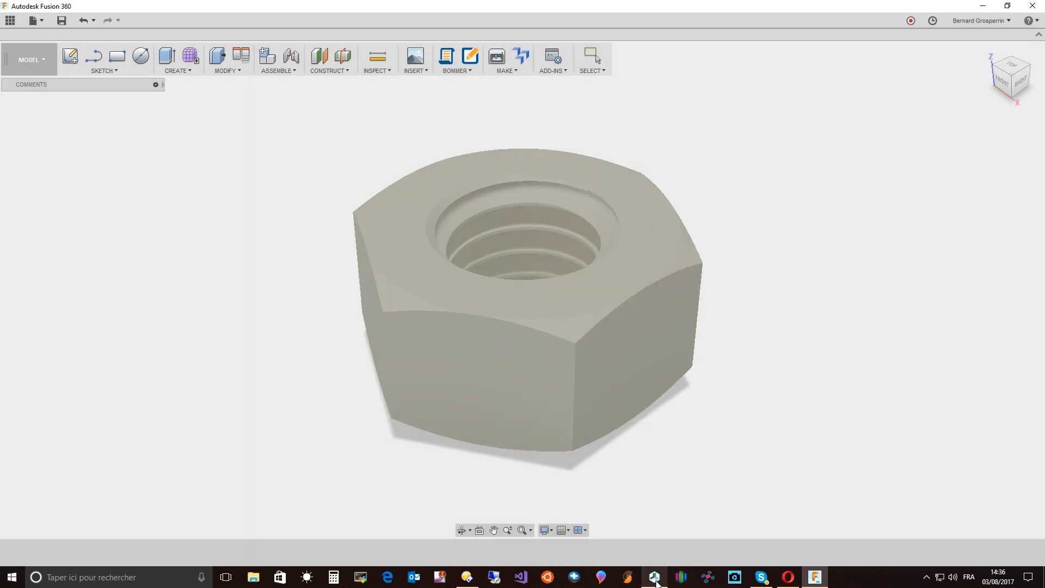
# Step: Switch to Repetier-Host and remove the Tolerance Test File V-BG object from the print bed
pyautogui.click(654, 577)
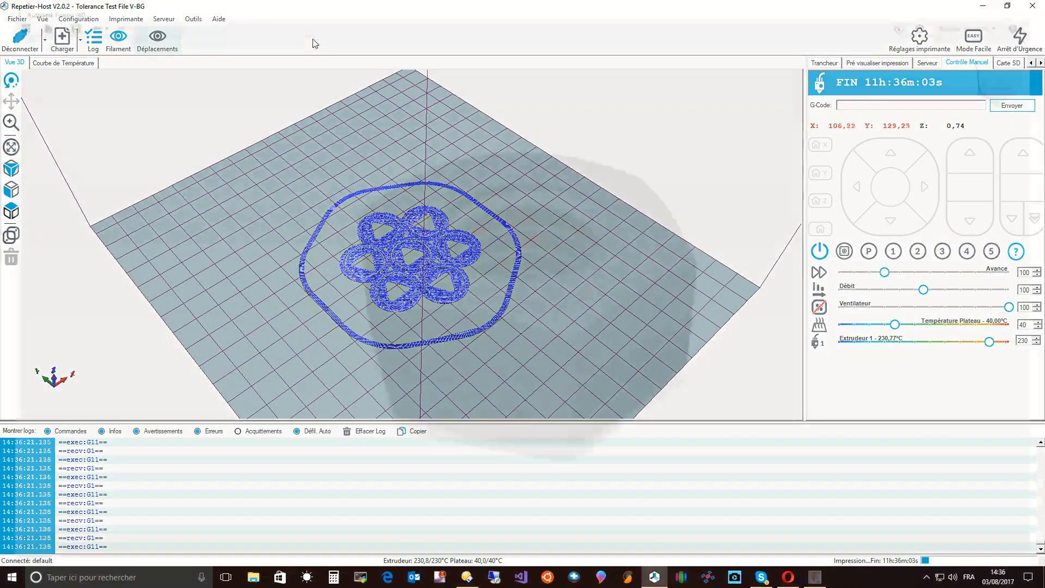
pyautogui.click(823, 63)
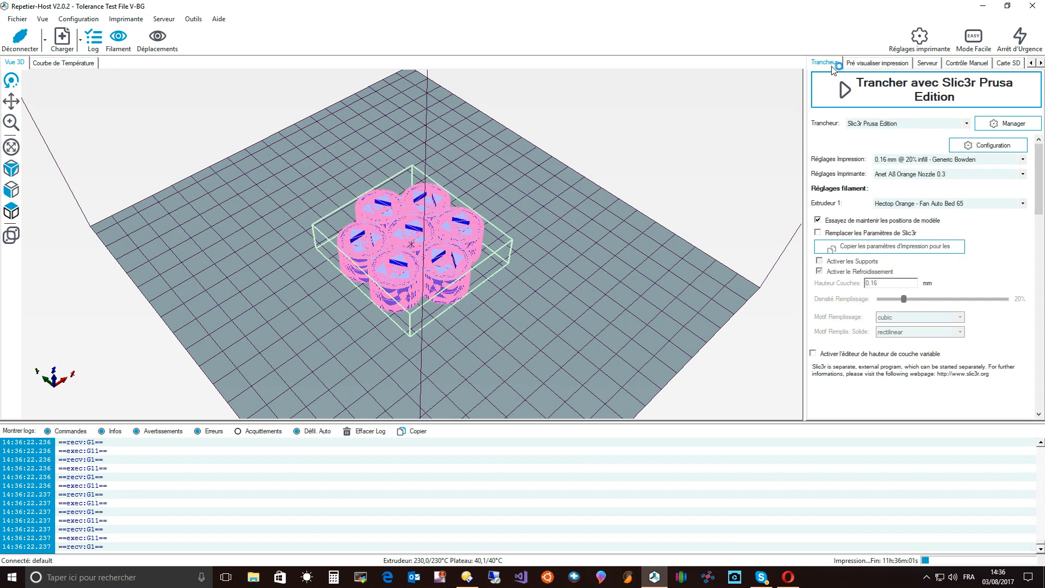
pyautogui.click(1030, 64)
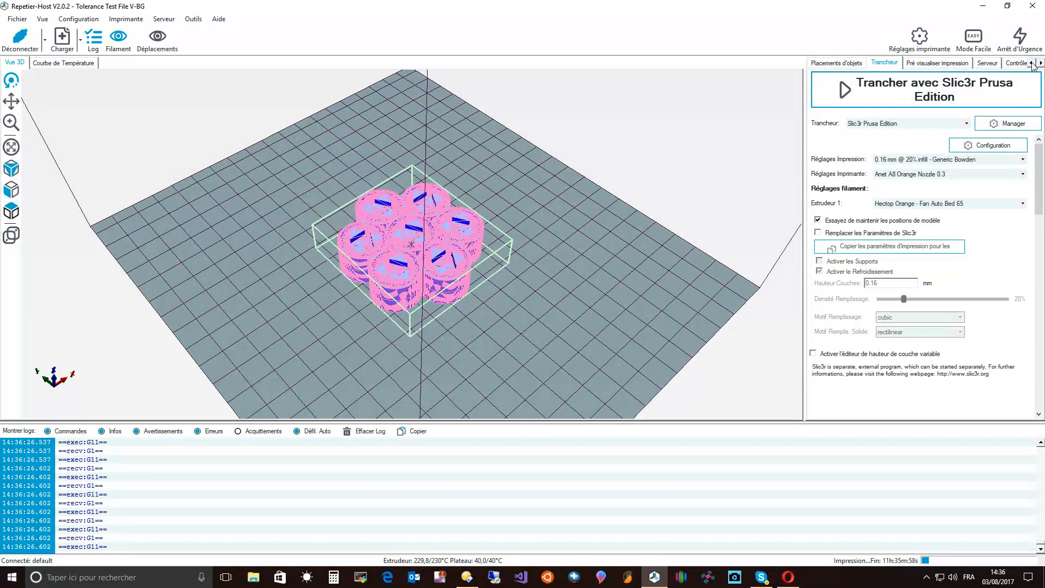
pyautogui.click(835, 64)
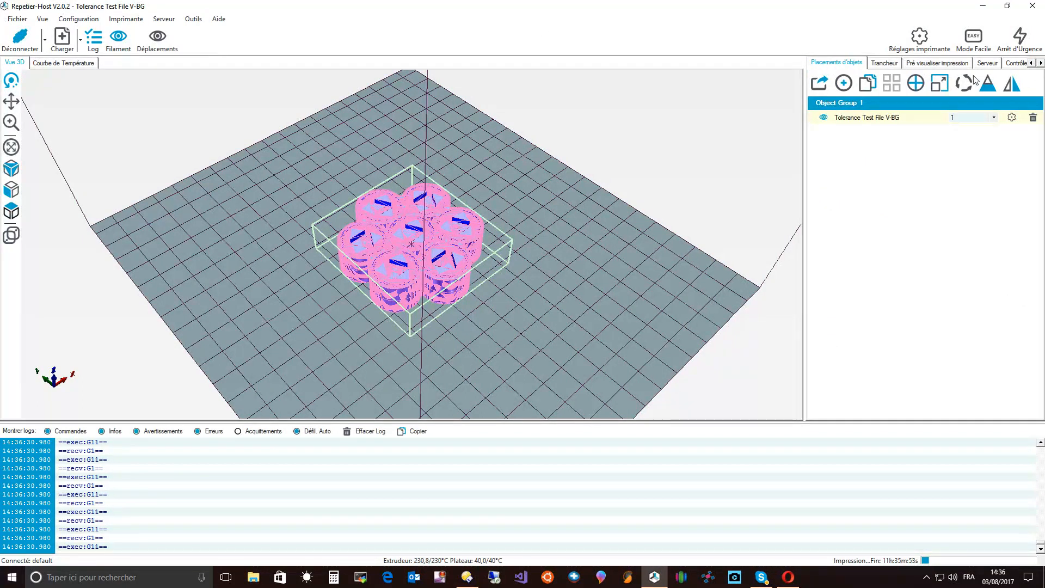
pyautogui.click(1033, 118)
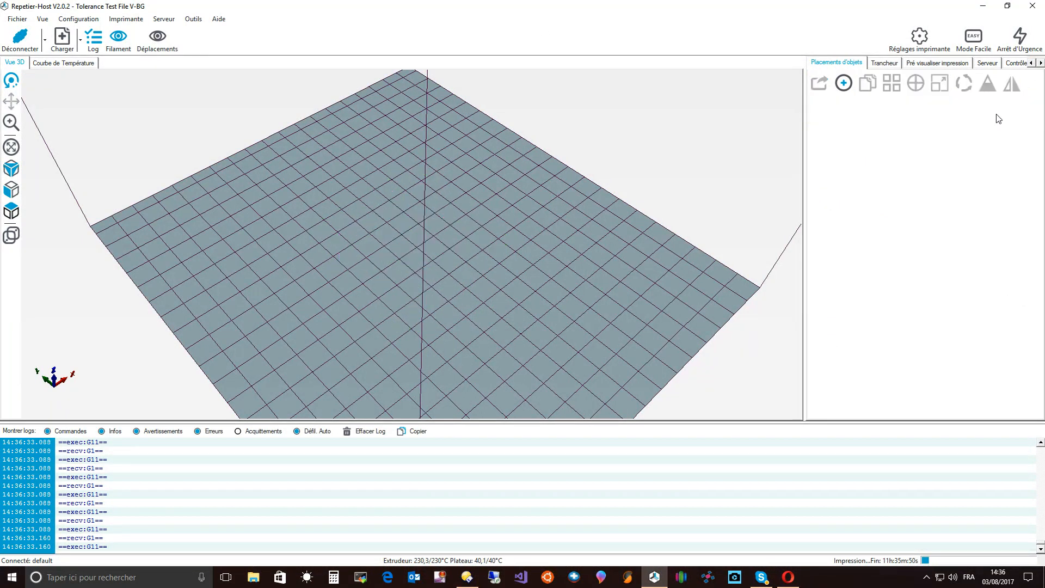
# Step: Add M8_pas_a_gauche.stl from the Fusion360 documents folder to the print bed
pyautogui.click(845, 83)
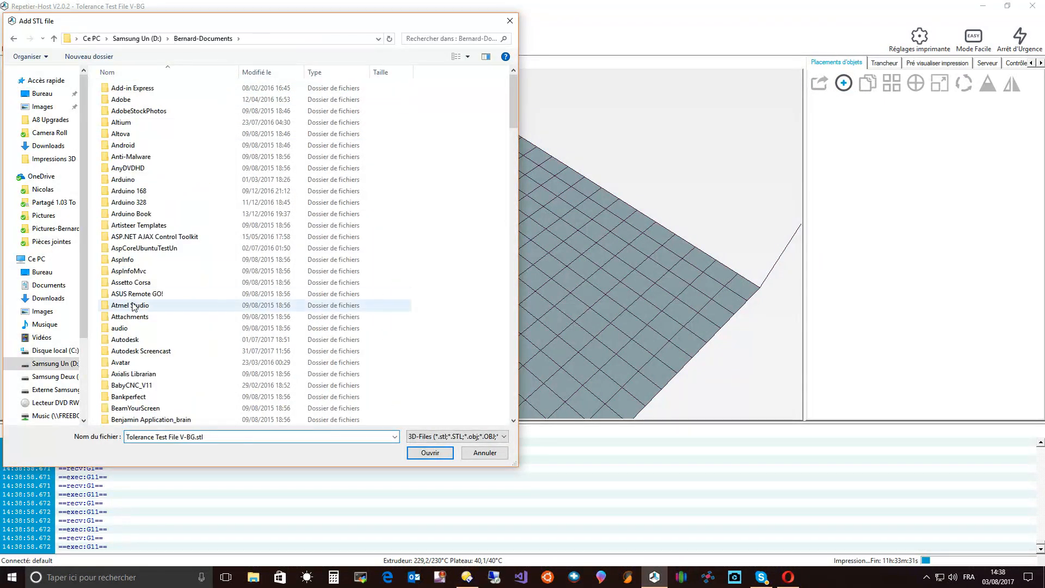
pyautogui.scroll(-3, 144, 306)
pyautogui.scroll(-6, 144, 307)
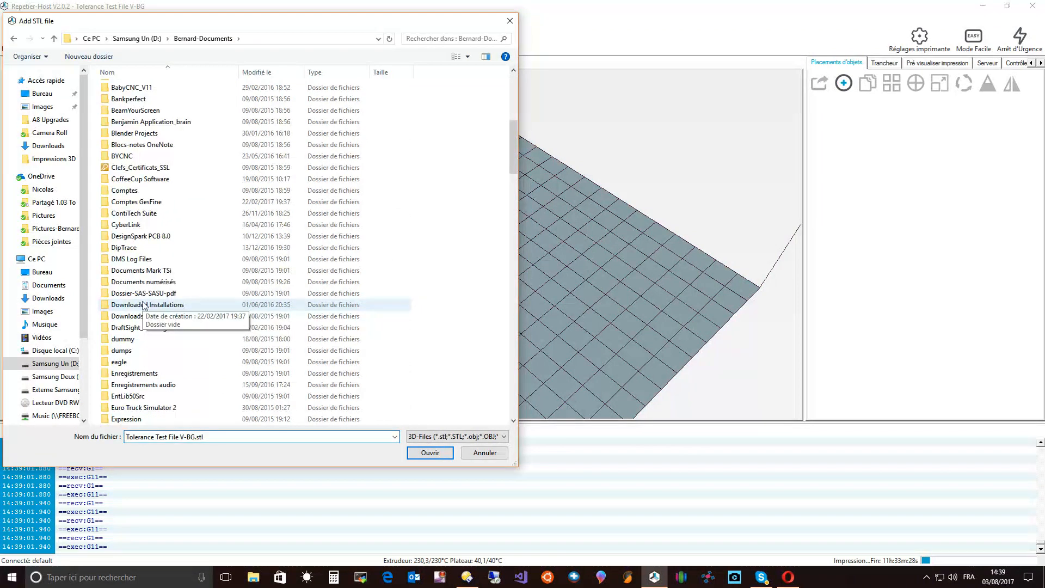
pyautogui.scroll(-1, 138, 324)
pyautogui.scroll(-3, 138, 326)
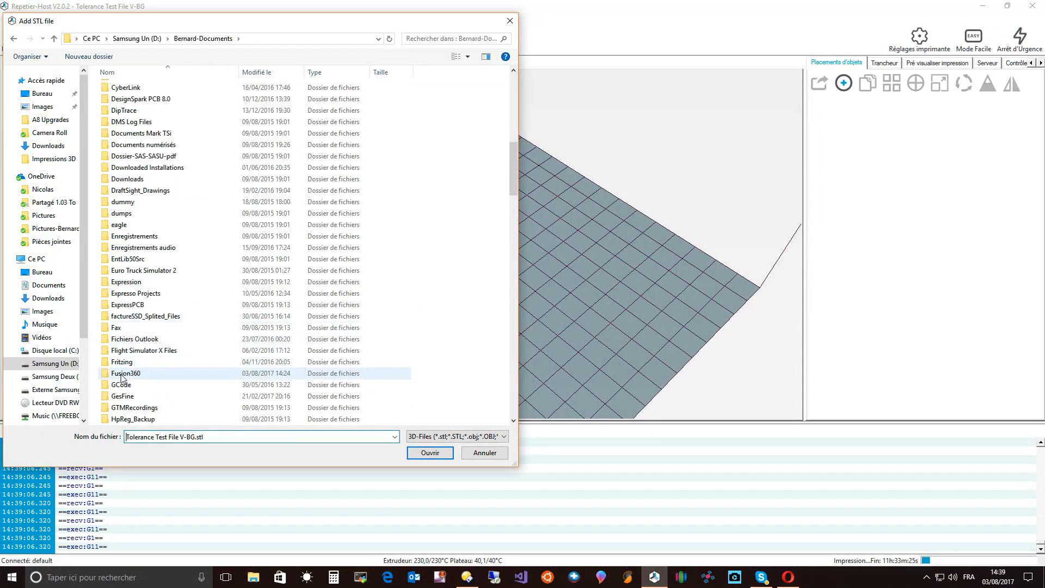
pyautogui.doubleClick(121, 375)
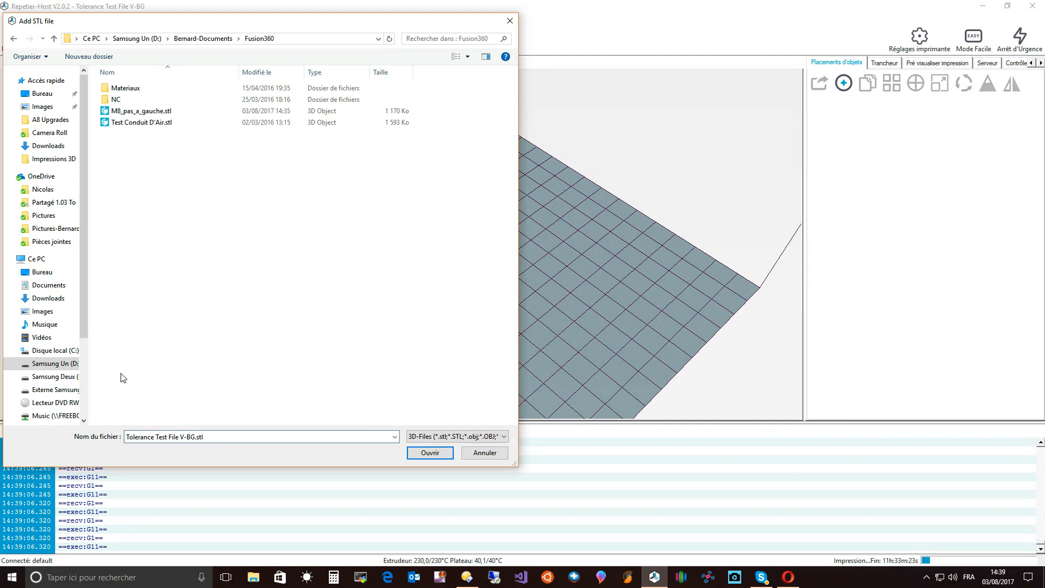
pyautogui.click(134, 111)
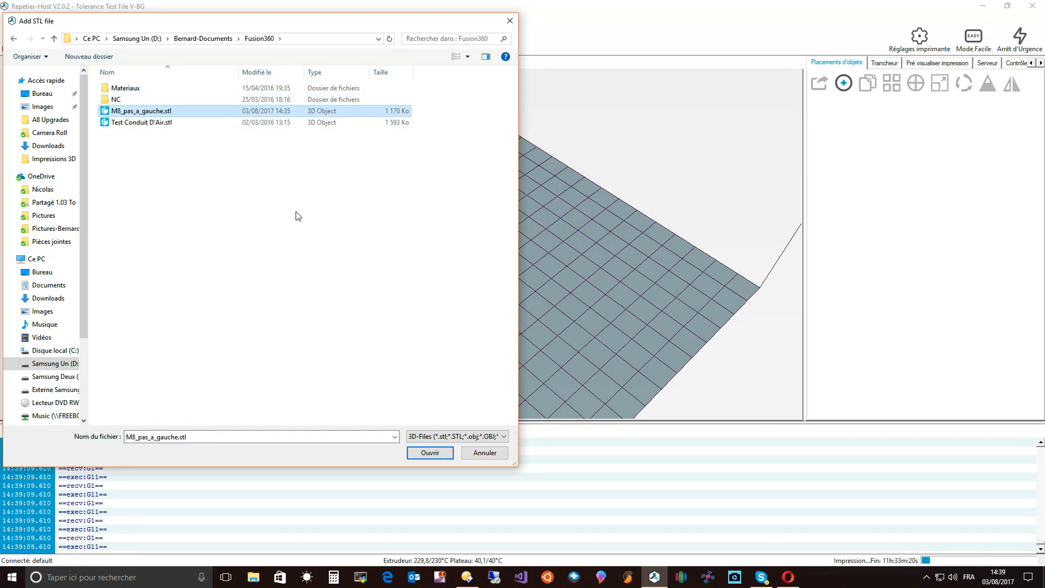
pyautogui.click(430, 453)
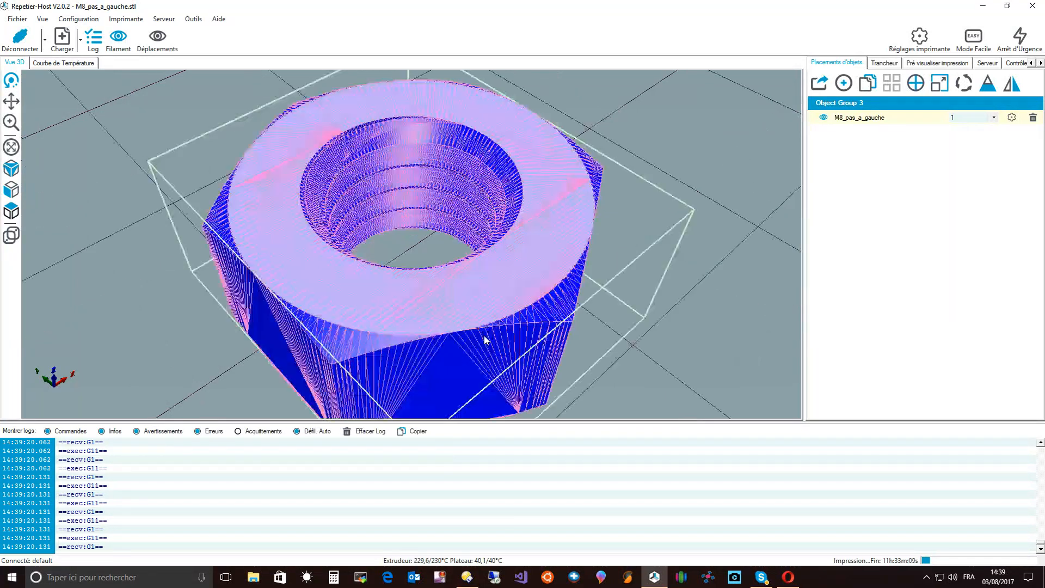
# Step: Fit the nut in the 3D view and shrink the log area to give the view more height
pyautogui.scroll(-6, 453, 342)
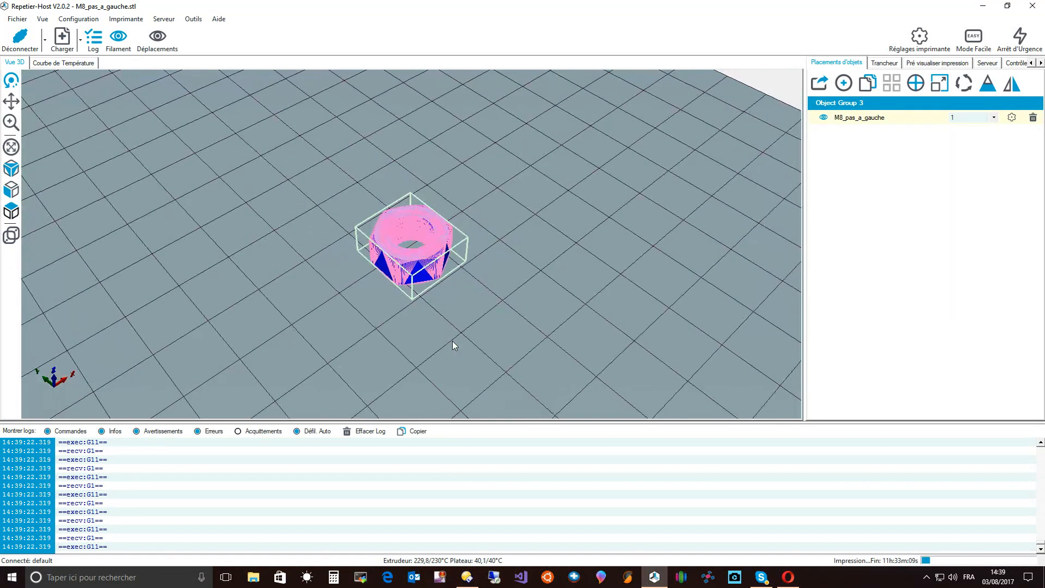
pyautogui.click(10, 123)
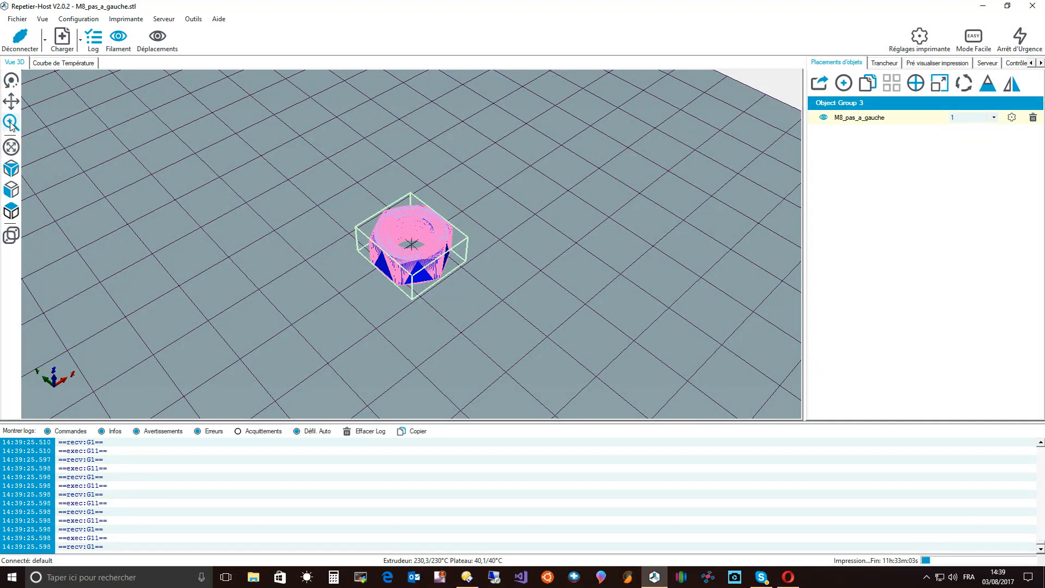
pyautogui.click(12, 147)
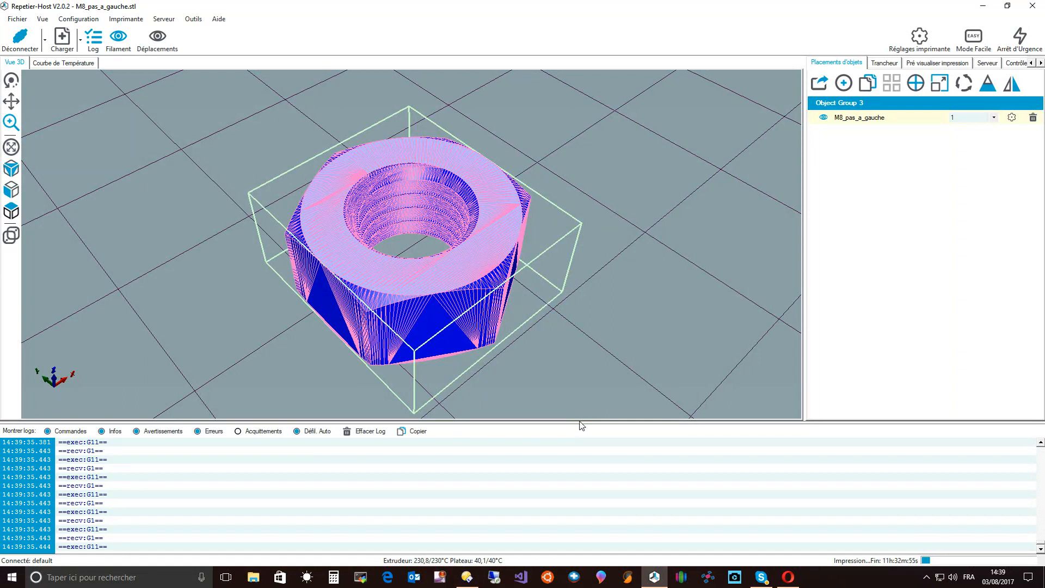
pyautogui.moveTo(581, 425); pyautogui.dragTo(595, 473)
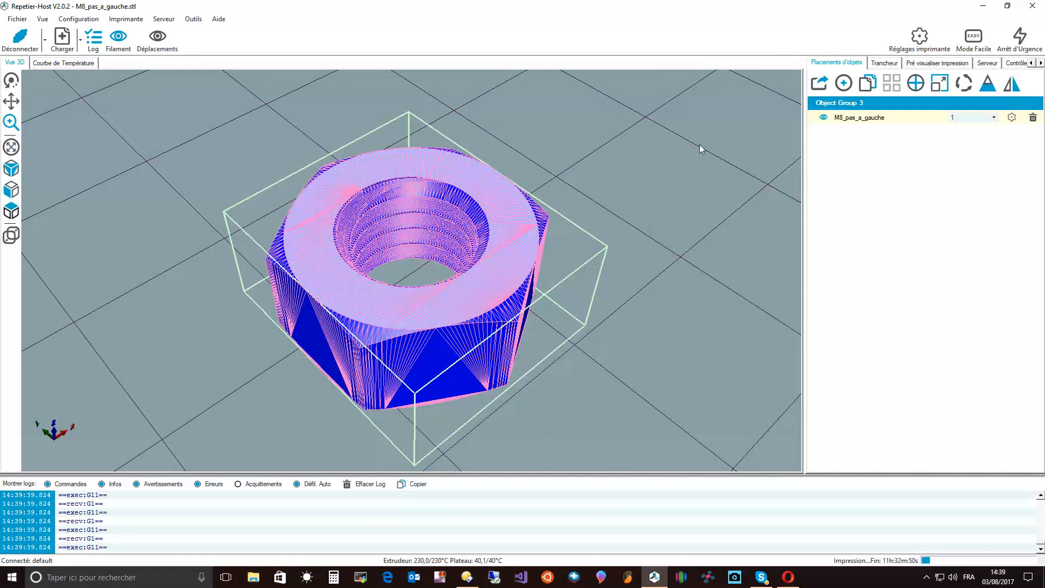